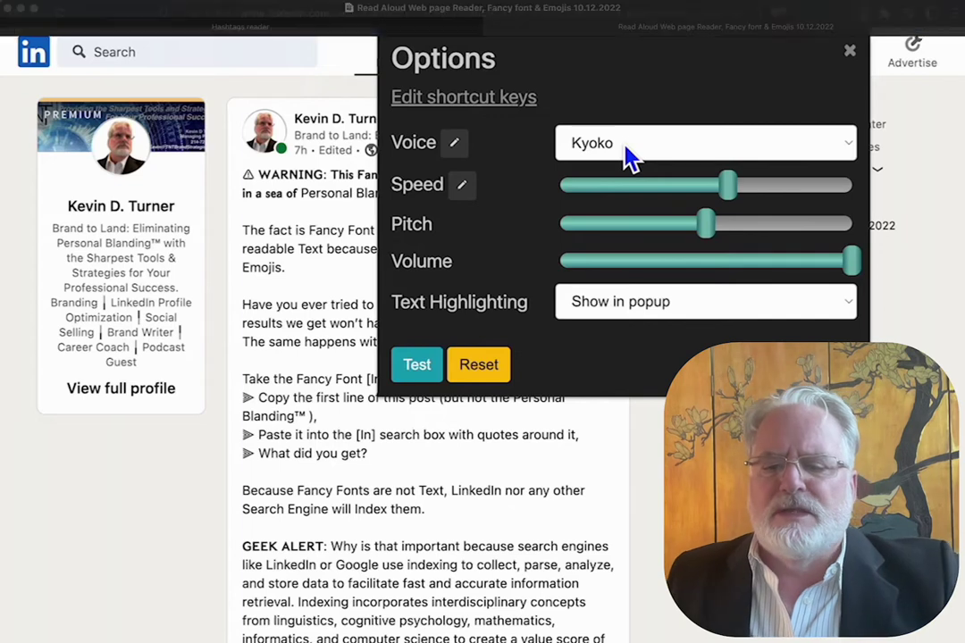
Pick Alex from the Voice list in Read Aloud's Options panel, replacing Kyoko.
click(630, 151)
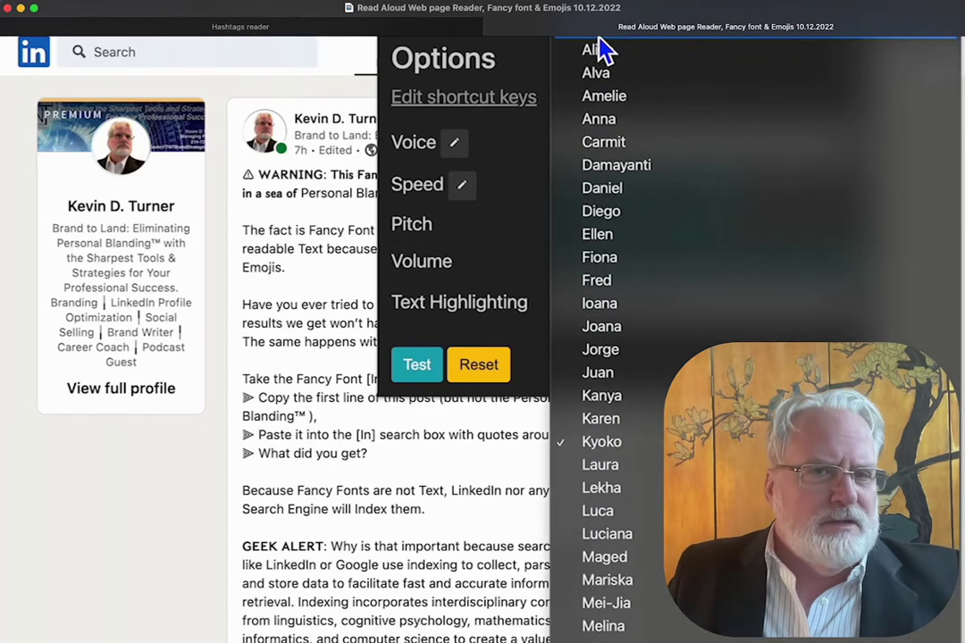
click(601, 42)
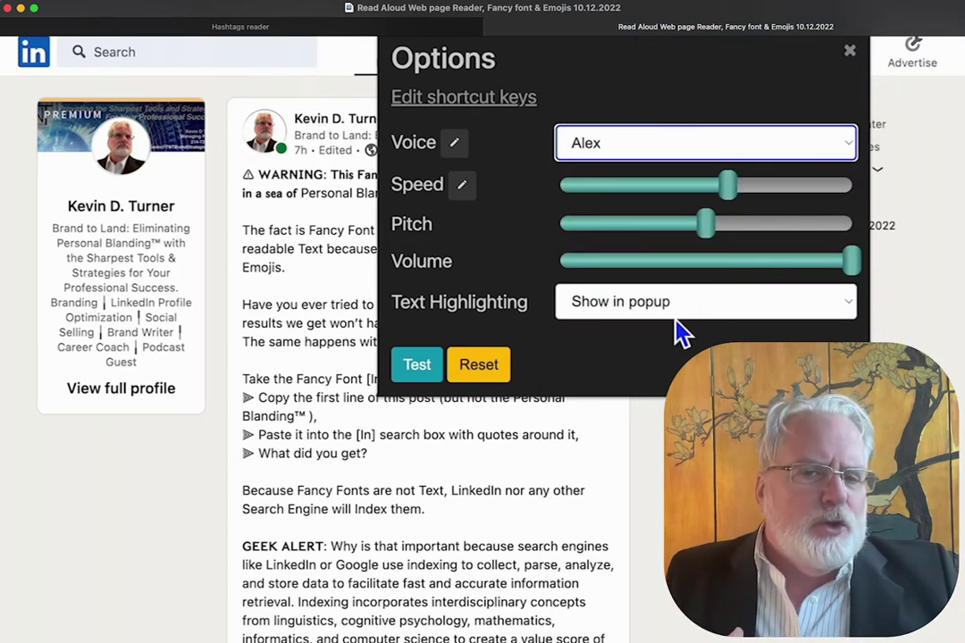
click(838, 308)
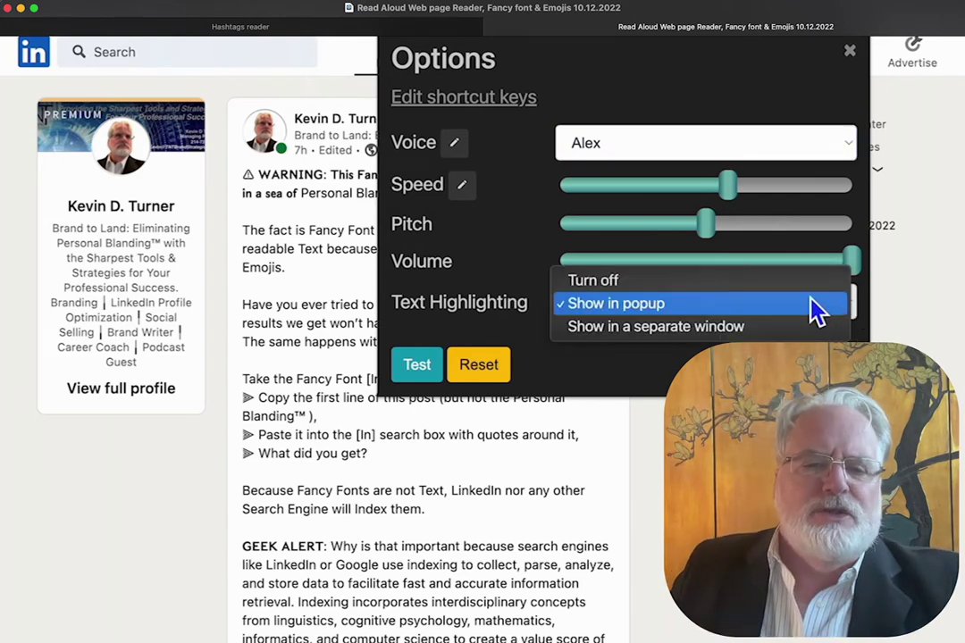
click(816, 306)
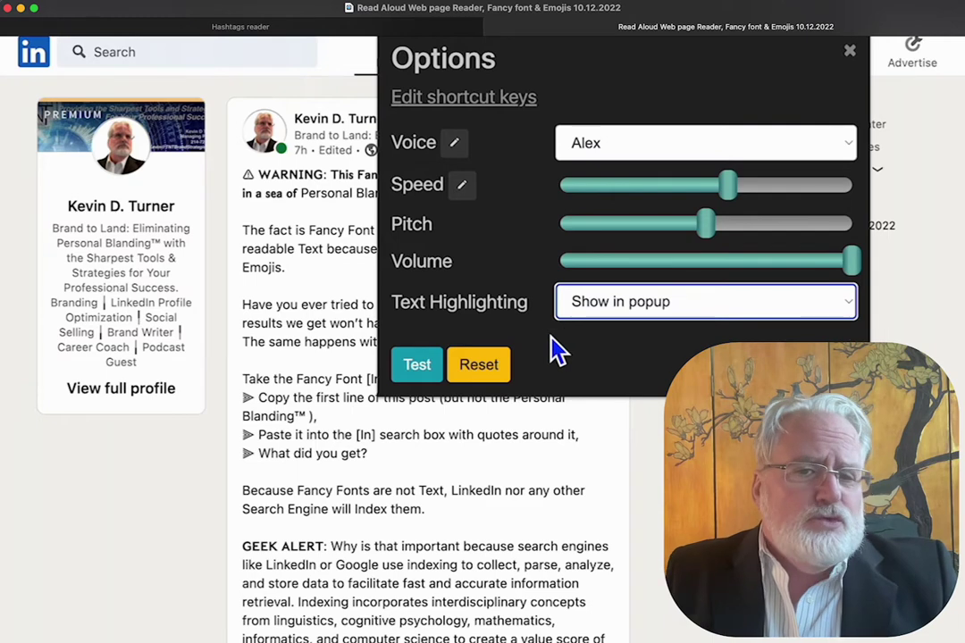
click(767, 150)
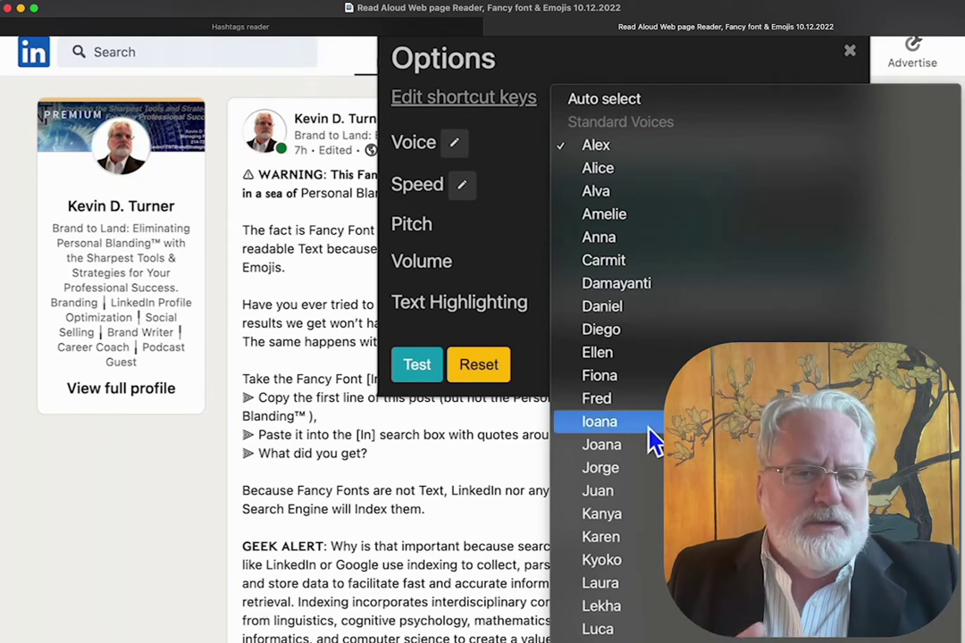
click(623, 563)
click(418, 366)
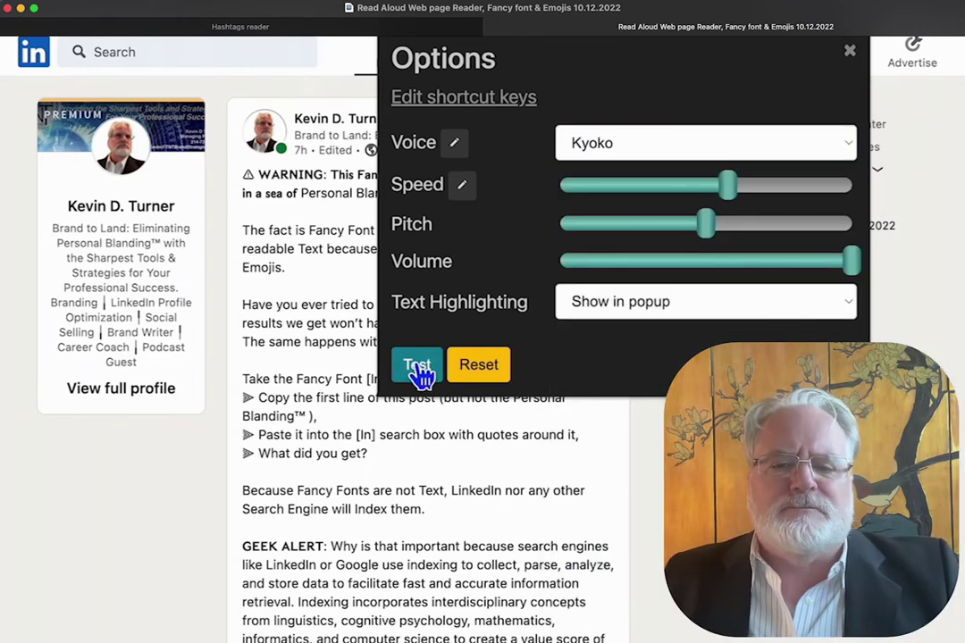
click(663, 143)
scroll(642, 73, up, 5)
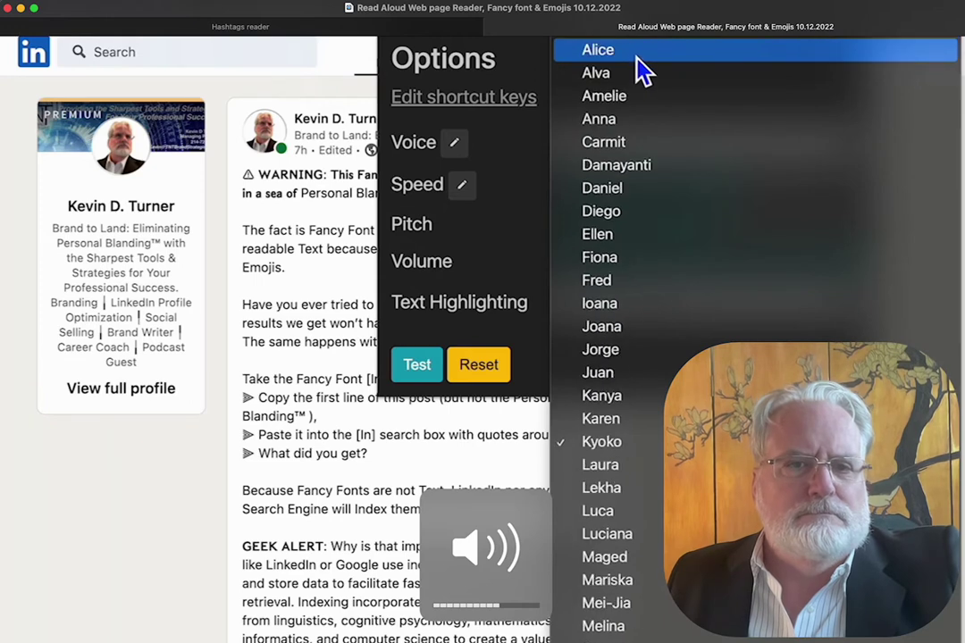
click(631, 50)
click(418, 368)
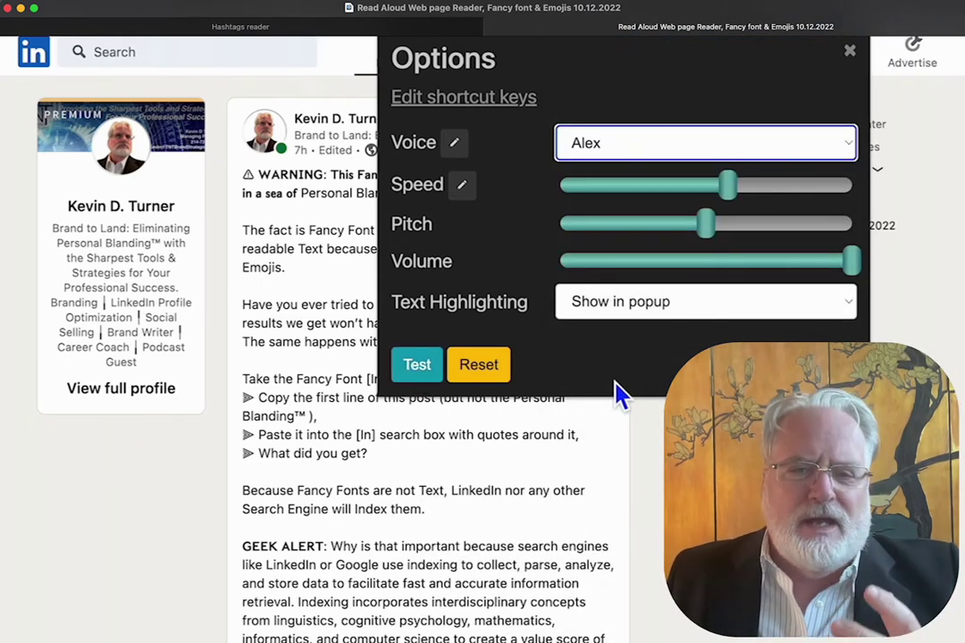
With the voice options closed, read the LinkedIn profile's name and headline aloud.
click(849, 52)
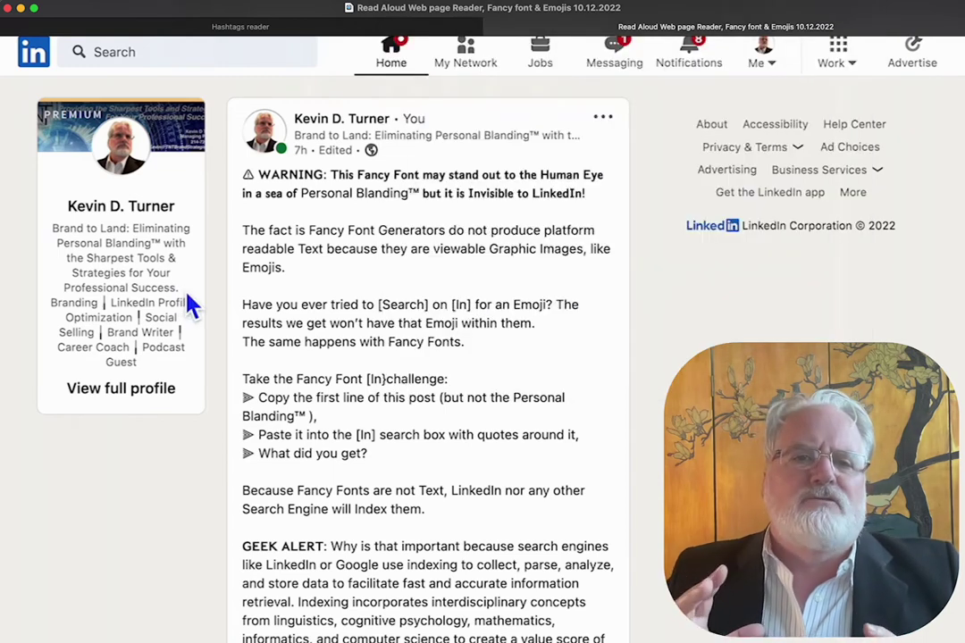
drag(188, 303, 58, 215)
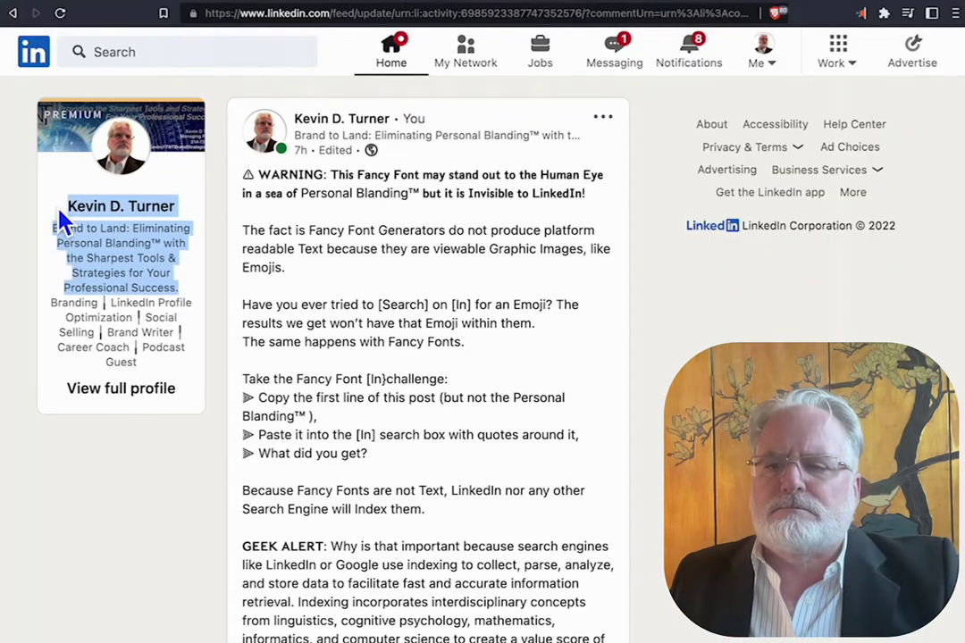
click(863, 14)
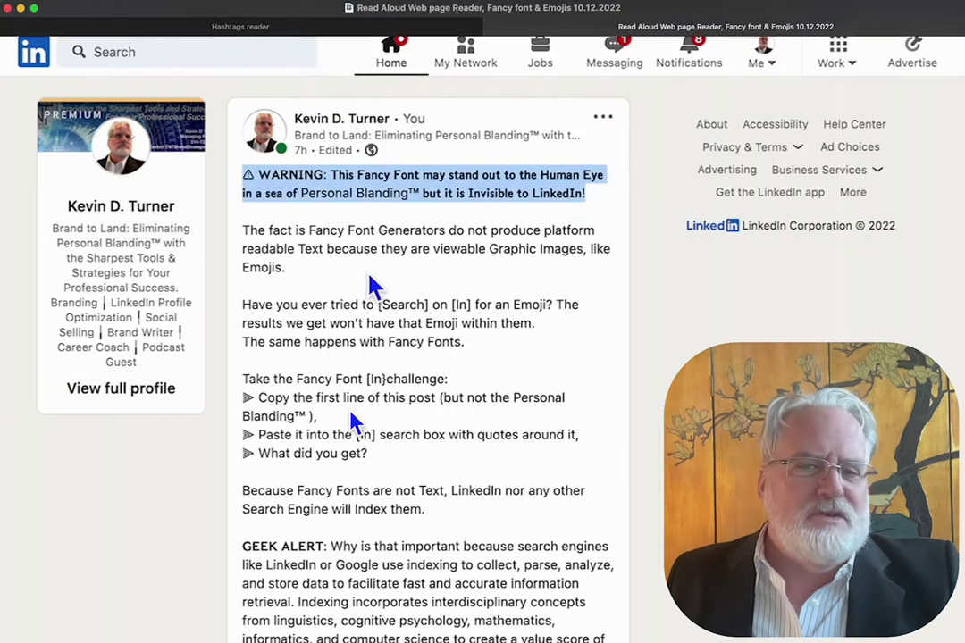
click(313, 286)
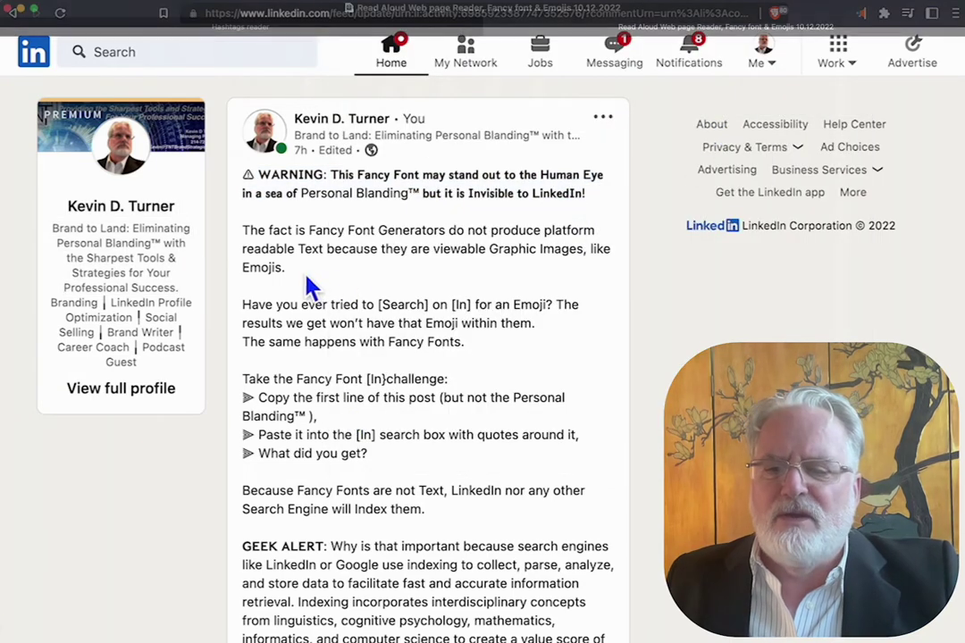
Read the post's two opening WARNING paragraphs aloud, then scroll further down the post.
drag(279, 271, 243, 178)
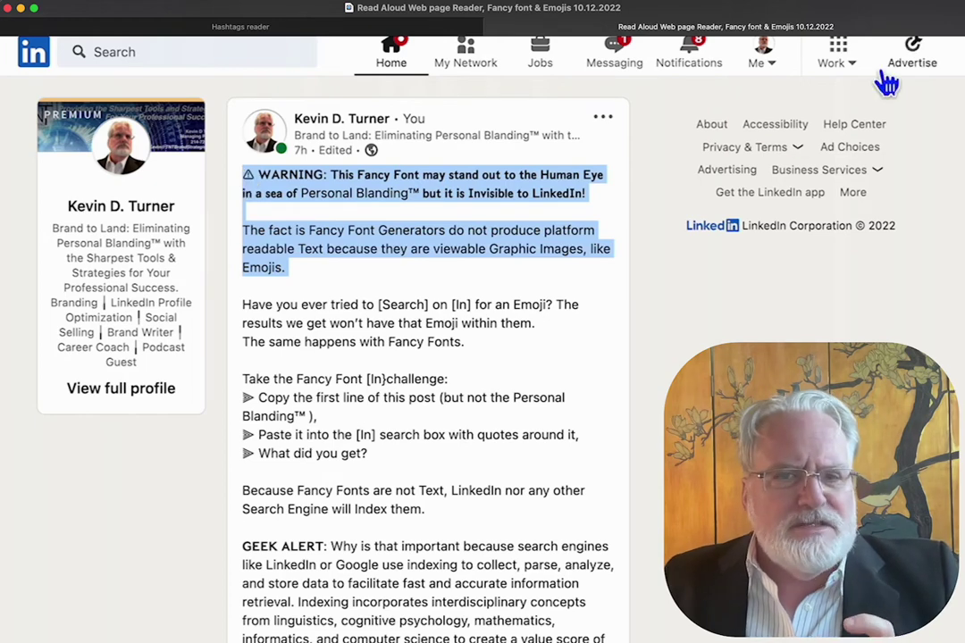
click(868, 21)
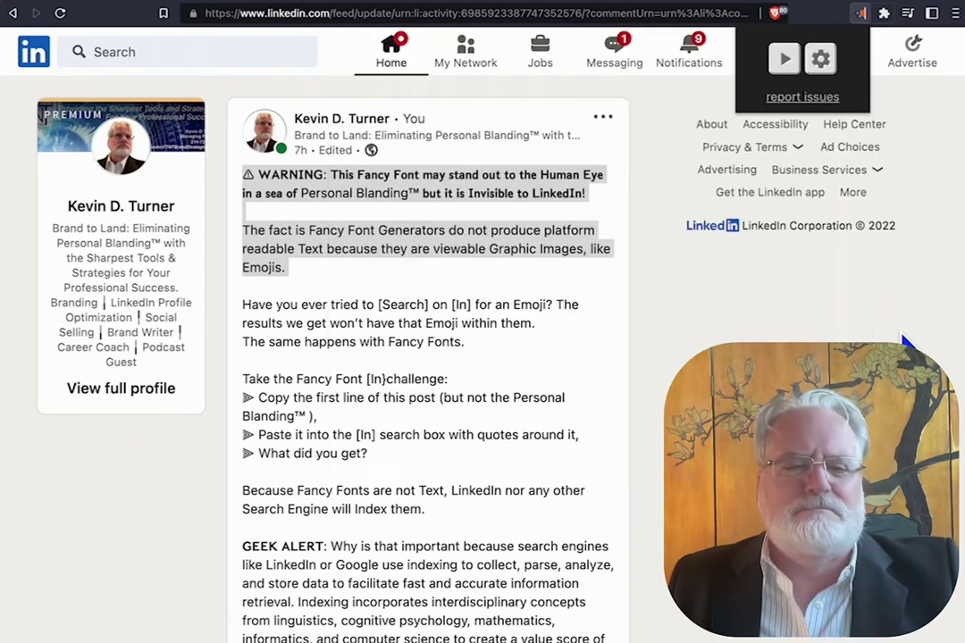
scroll(597, 357, down, 6)
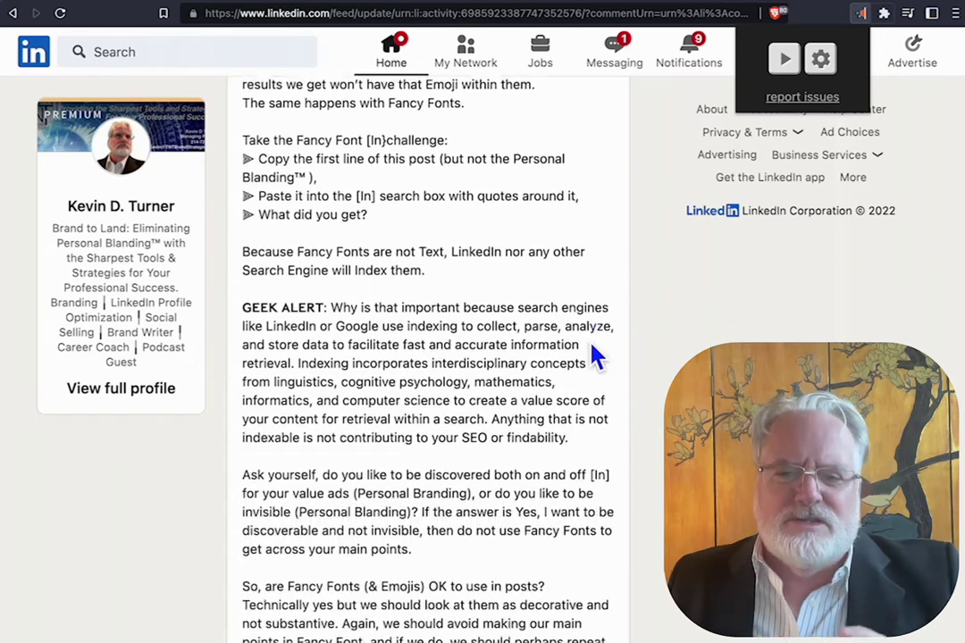
Read the emoji and symbol text in the comment box aloud.
scroll(597, 358, down, 10)
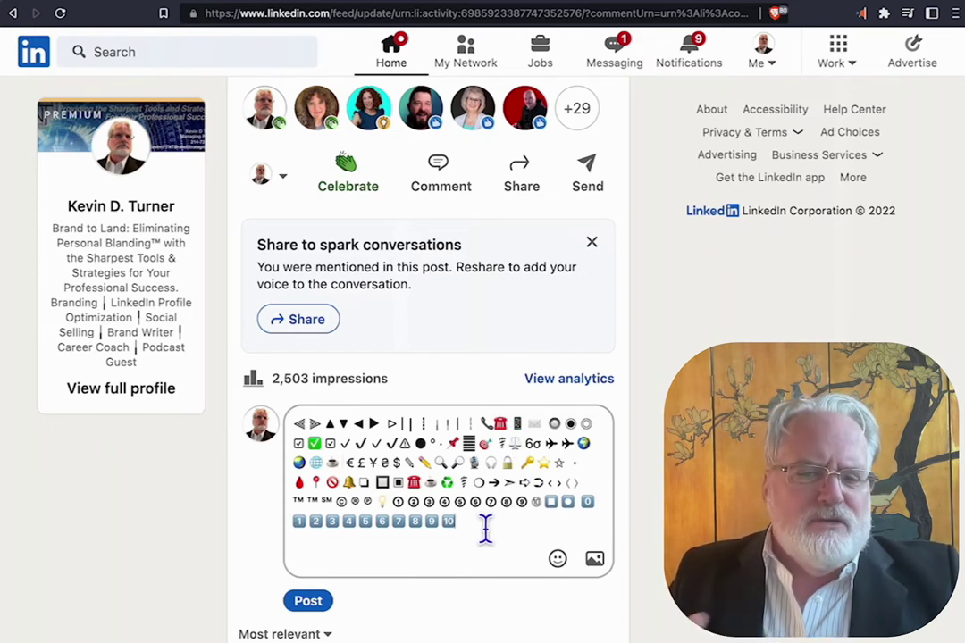
drag(484, 528, 250, 422)
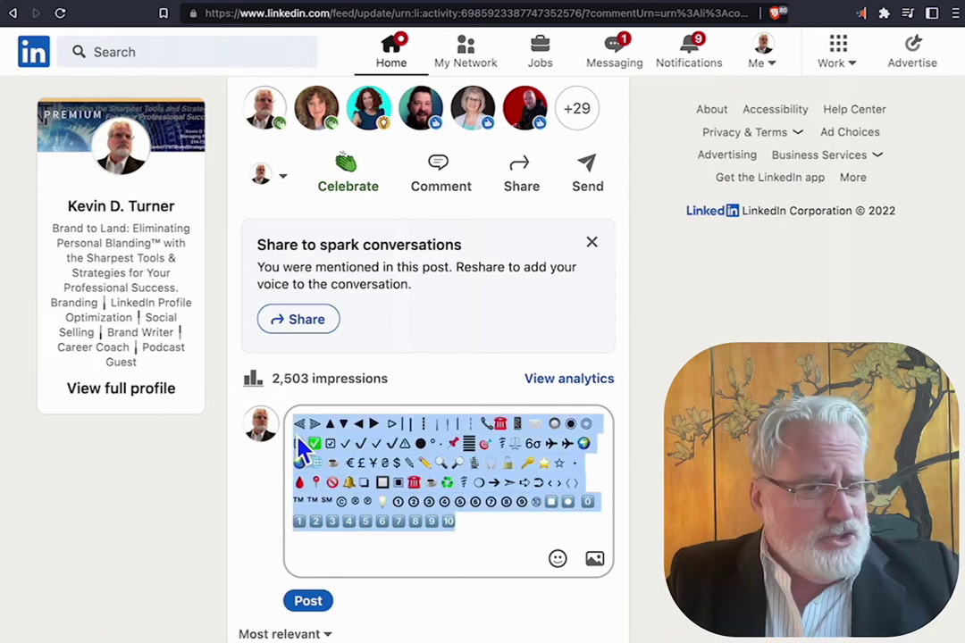
click(863, 15)
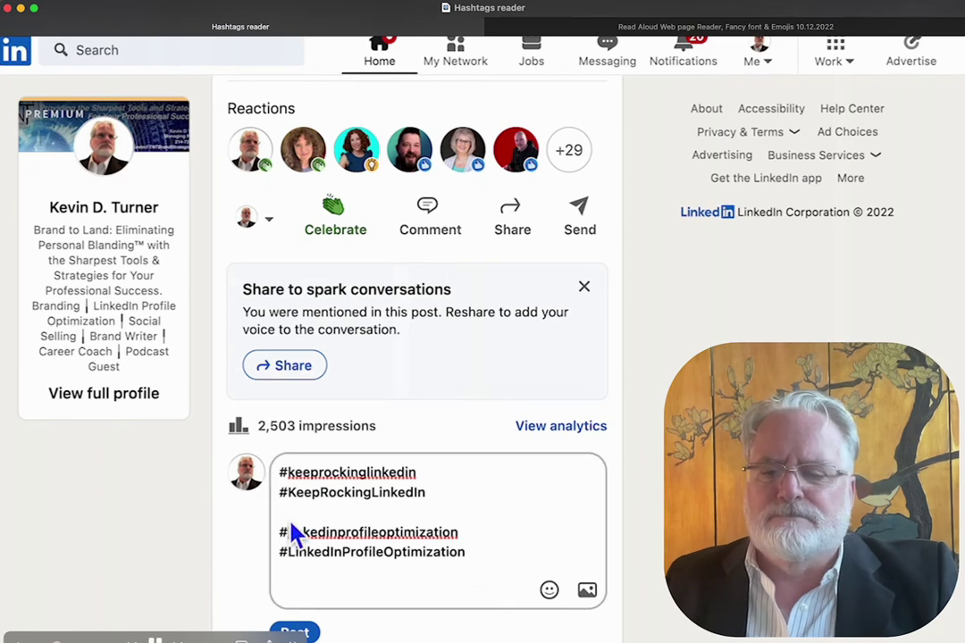
Read the four comment hashtag lines aloud, then reselect them and replay with Alt+P.
drag(500, 565, 286, 491)
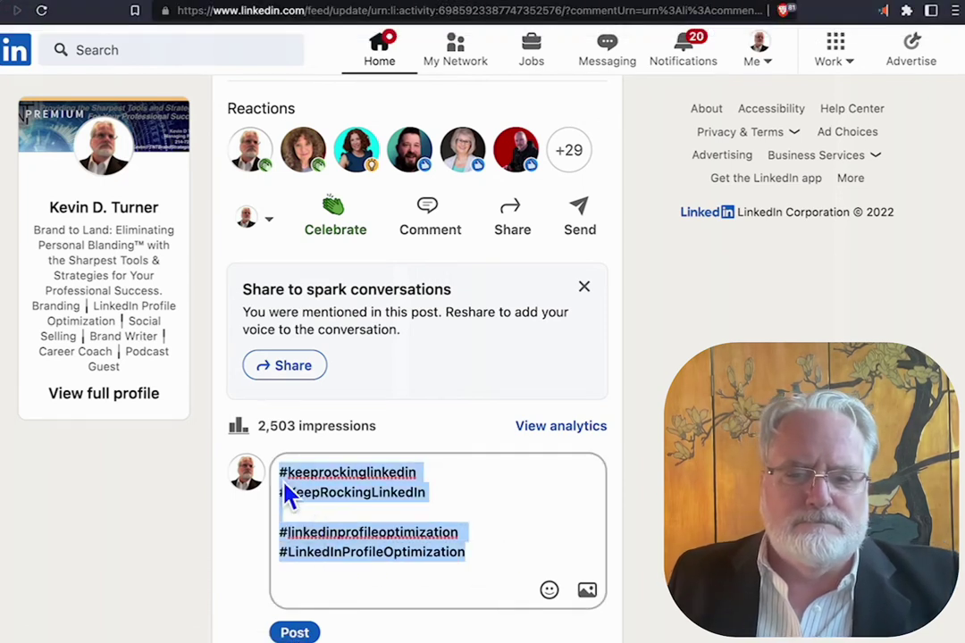
click(888, 20)
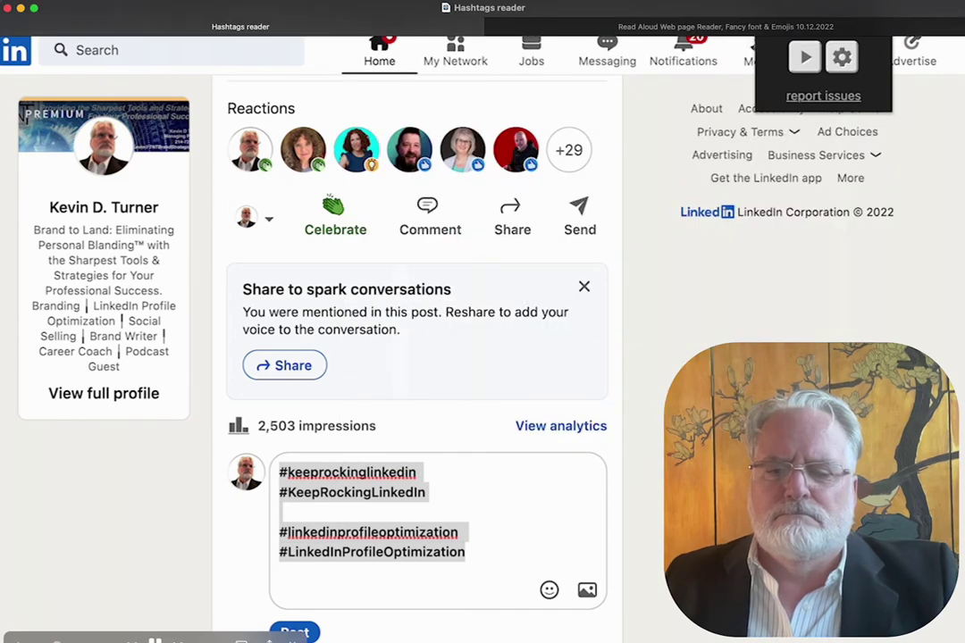
click(482, 571)
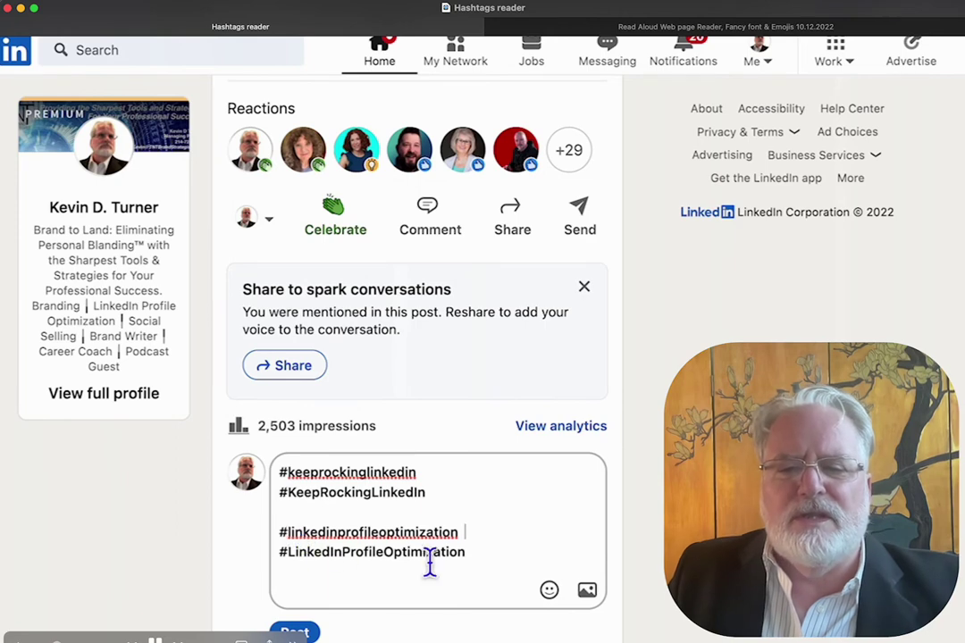
drag(503, 561, 284, 487)
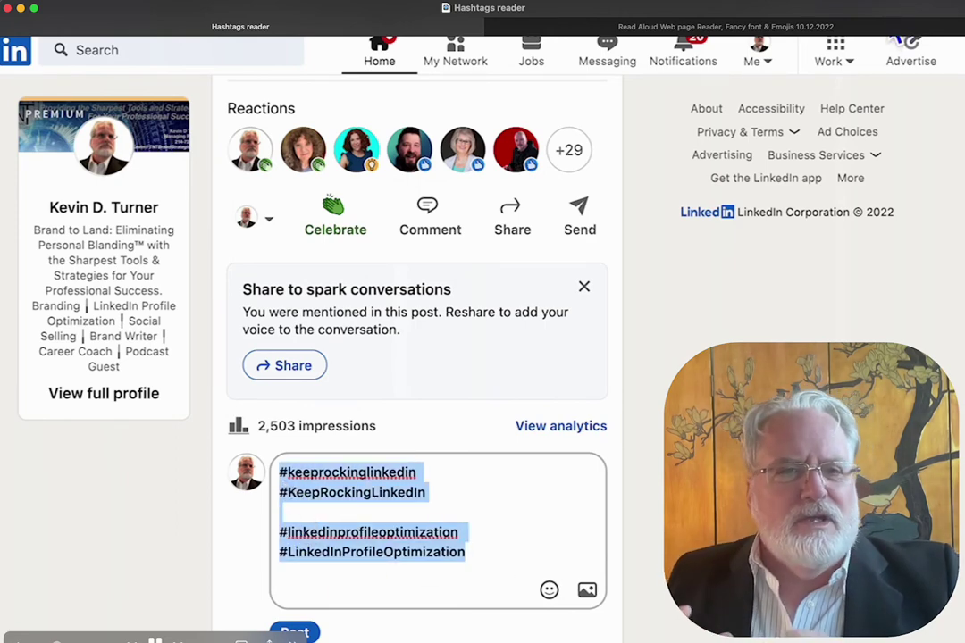
key(alt+p)
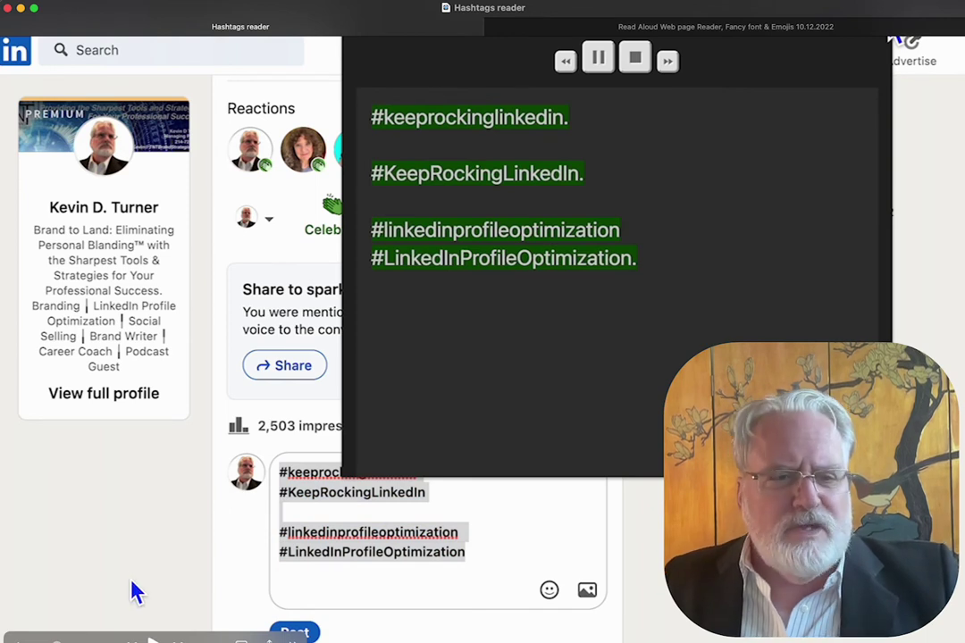
Let Read Aloud finish reading the four hashtag lines.
mouse_move(892, 27)
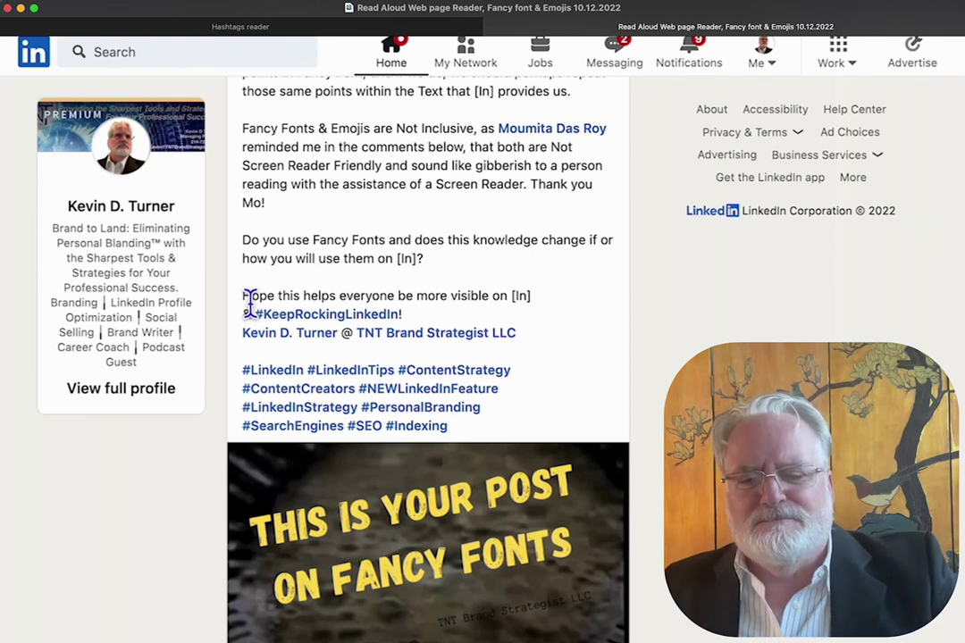
Read the post's closing 'Hope this helps' lines aloud, then scroll down to the comment box.
drag(246, 299, 535, 335)
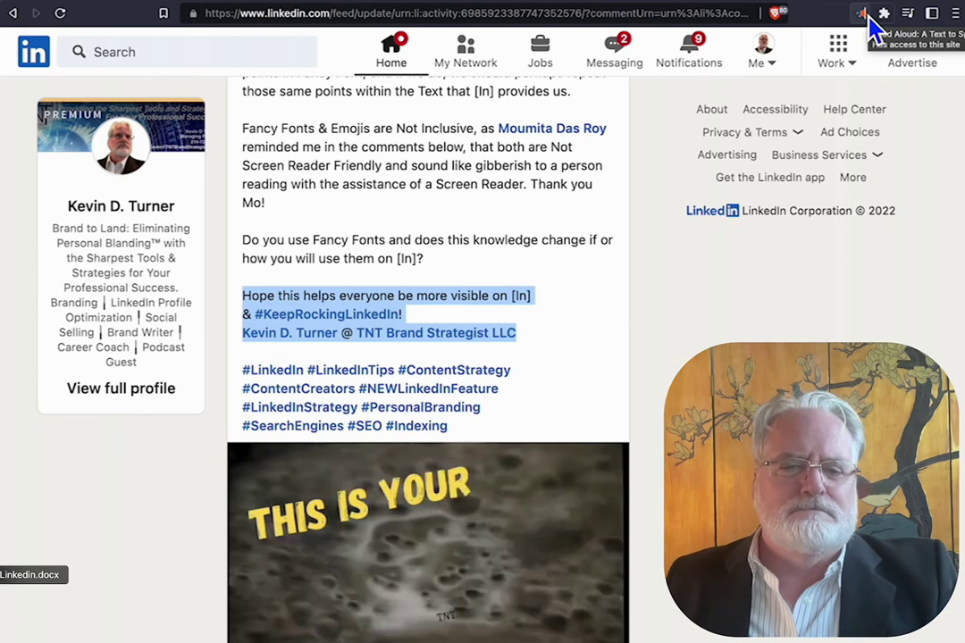
click(863, 16)
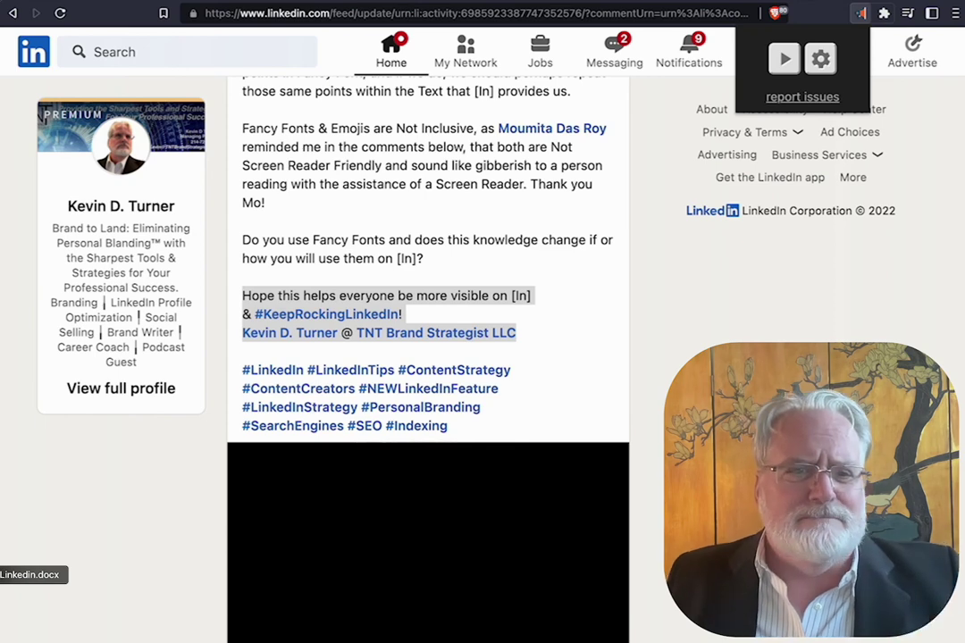
scroll(428, 357, down, 3)
scroll(428, 358, down, 6)
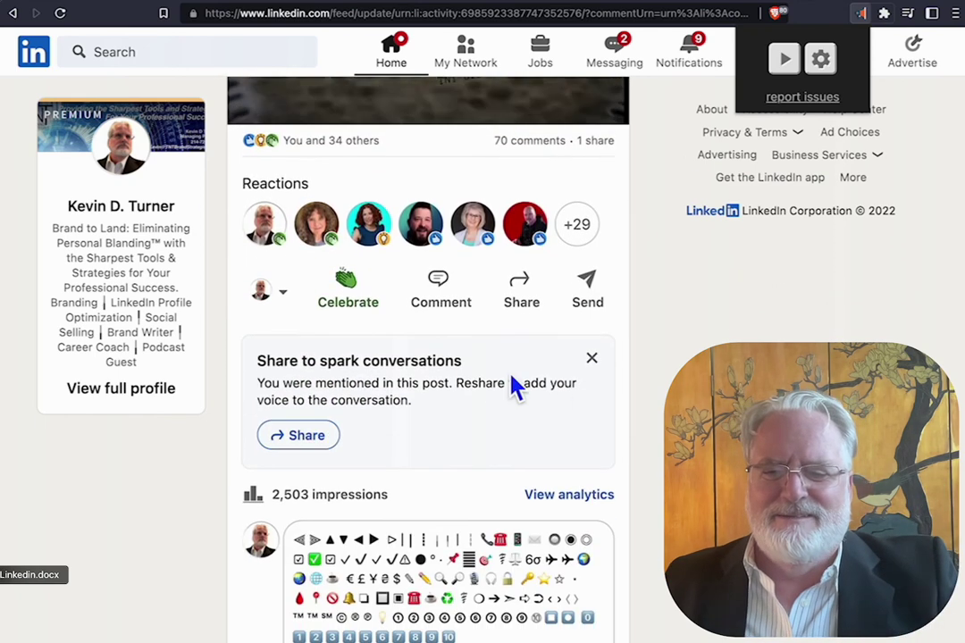